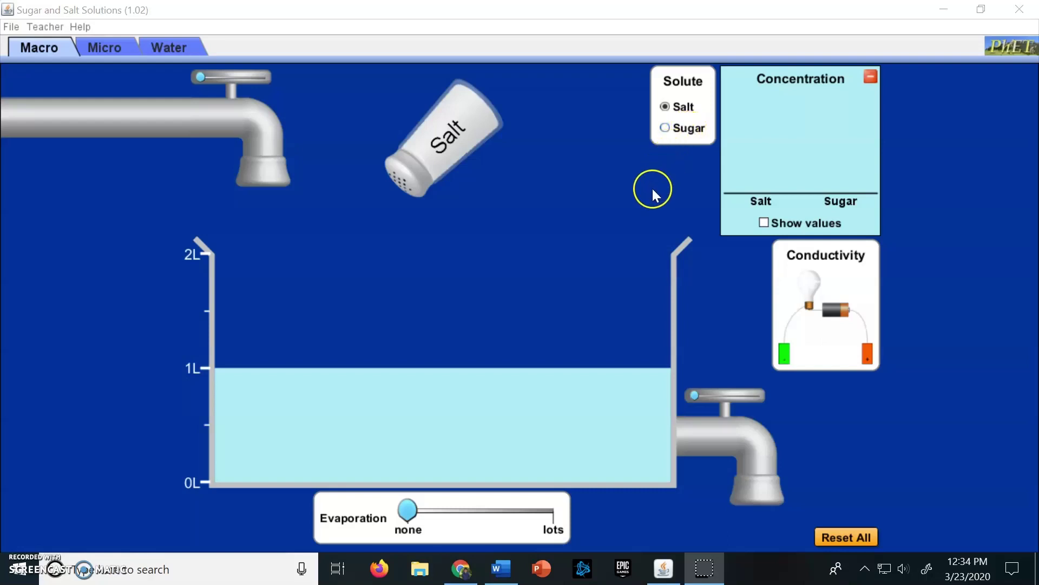
Place the conductivity tester in the beaker with its electrodes in the water, and start shaking in salt
{"action": "left_click", "coordinate": [677, 93]}
{"action": "left_click_drag", "start_coordinate": [813, 290], "coordinate": [303, 282]}
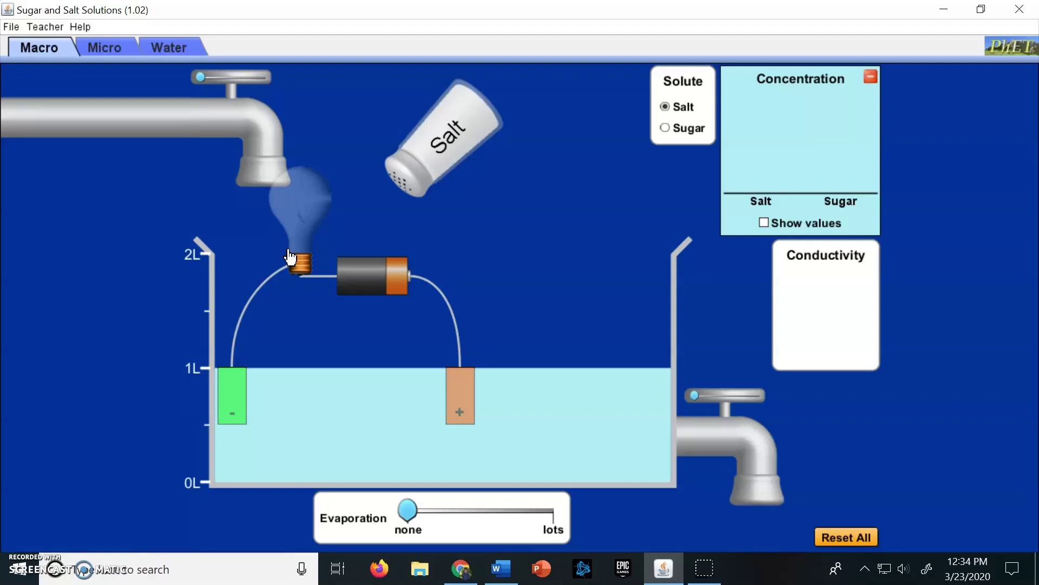
{"action": "left_click", "coordinate": [358, 215]}
{"action": "mouse_move", "coordinate": [360, 284]}
{"action": "left_mouse_down"}
{"action": "mouse_move", "coordinate": [497, 277]}
{"action": "mouse_move", "coordinate": [890, 290]}
{"action": "mouse_move", "coordinate": [805, 339]}
{"action": "mouse_move", "coordinate": [636, 341]}
{"action": "mouse_move", "coordinate": [365, 262]}
{"action": "mouse_move", "coordinate": [843, 308]}
{"action": "mouse_move", "coordinate": [385, 307]}
{"action": "mouse_move", "coordinate": [413, 281]}
{"action": "mouse_move", "coordinate": [373, 293]}
{"action": "left_mouse_up"}
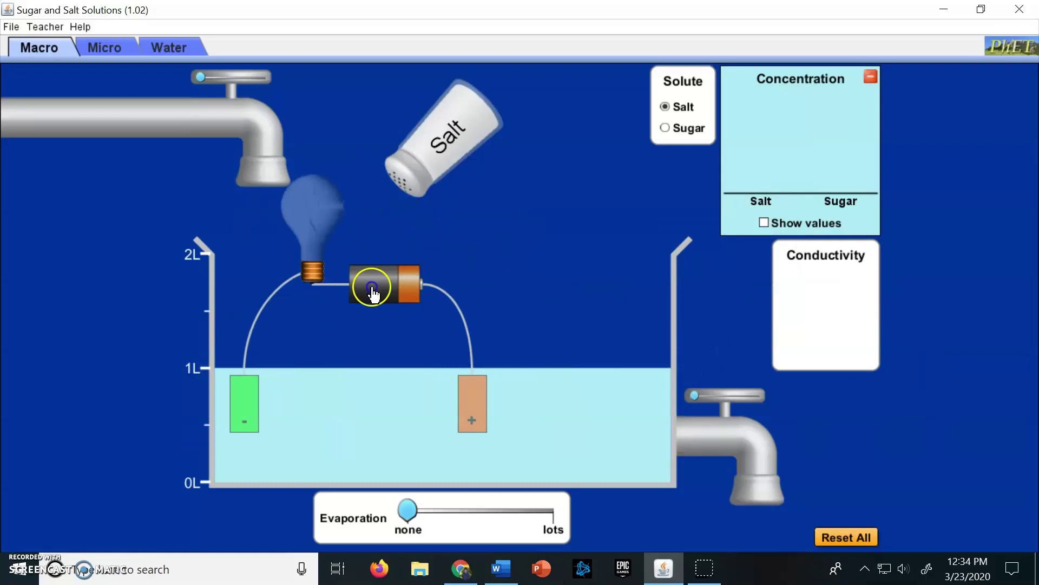
{"action": "left_click", "coordinate": [381, 271]}
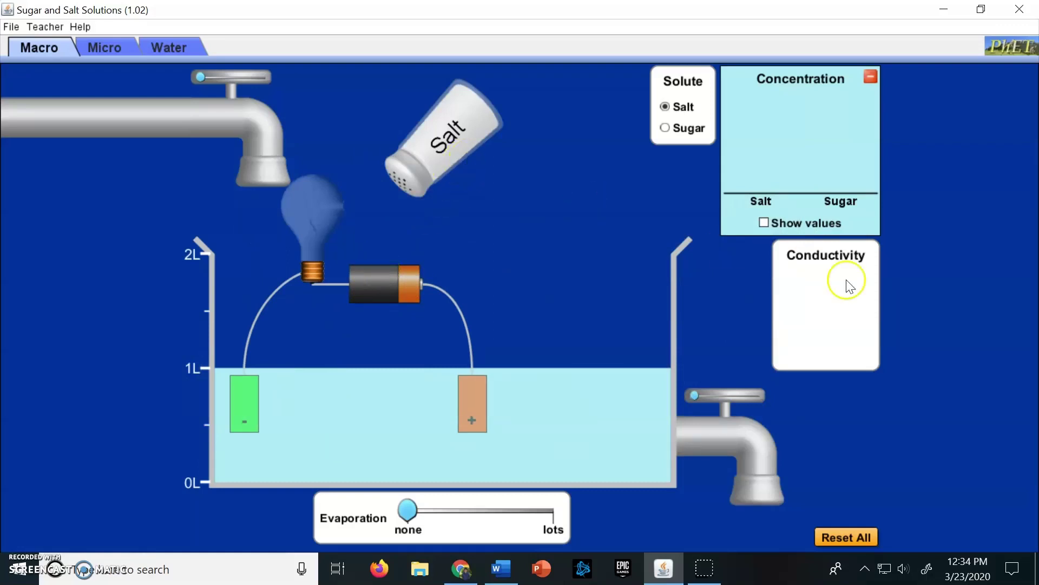
{"action": "left_click_drag", "start_coordinate": [320, 281], "coordinate": [409, 212]}
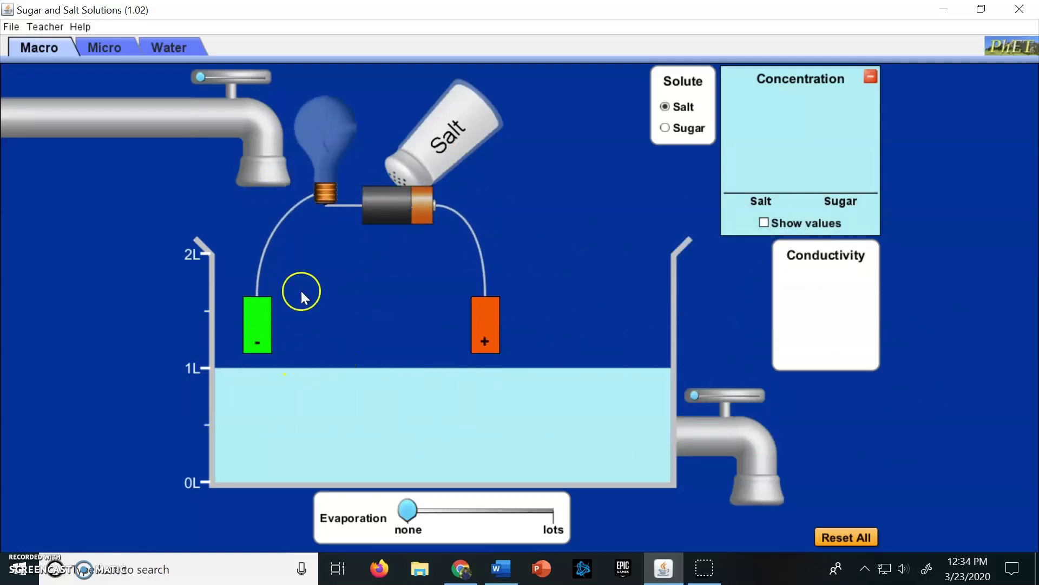
{"action": "left_click_drag", "start_coordinate": [395, 209], "coordinate": [395, 298]}
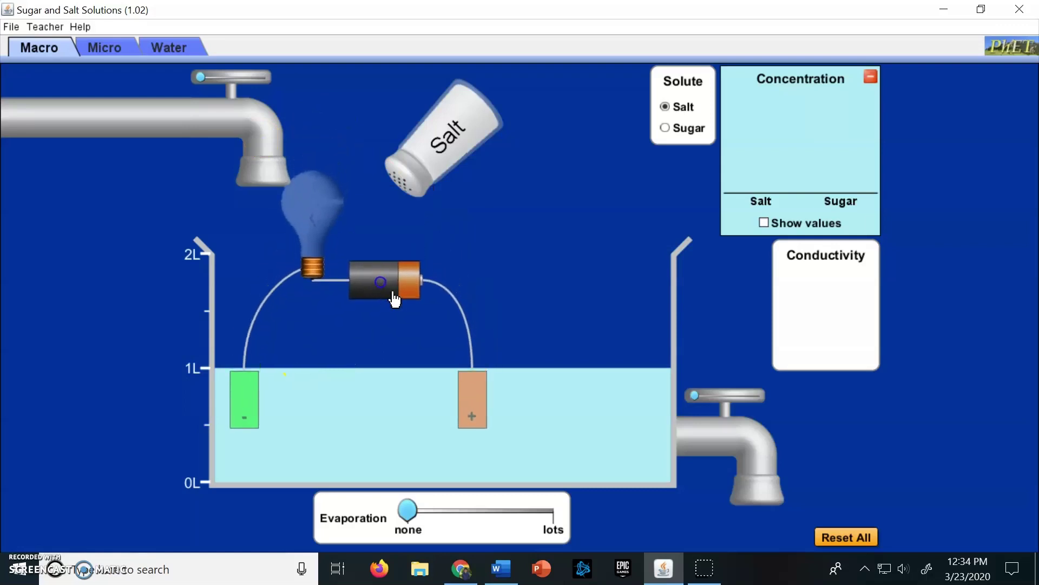
{"action": "mouse_move", "coordinate": [474, 140]}
{"action": "left_mouse_down"}
{"action": "mouse_move", "coordinate": [591, 138]}
{"action": "mouse_move", "coordinate": [582, 160]}
{"action": "left_mouse_up"}
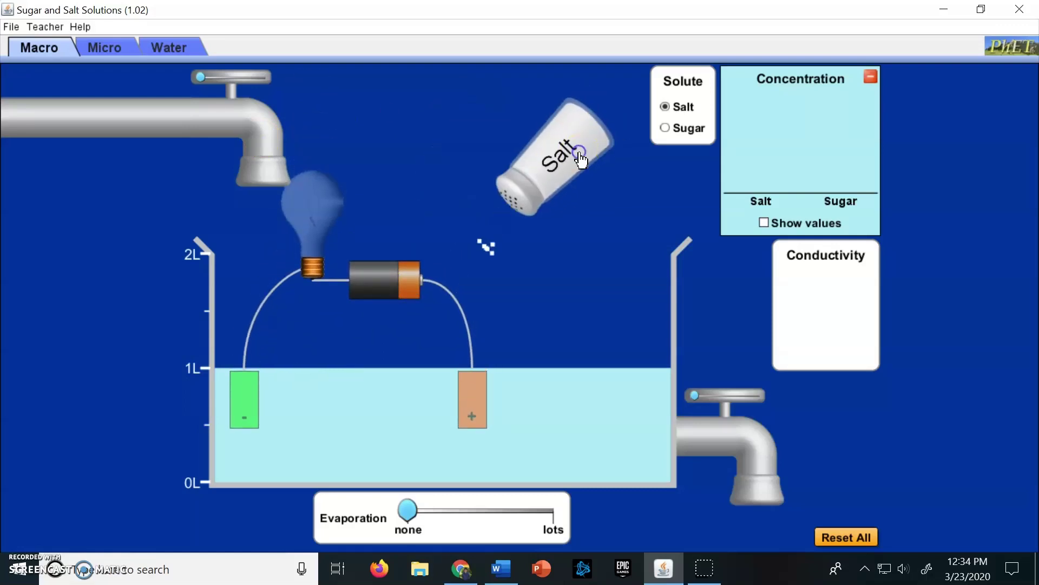
Show concentration values and add salt to 1.41 mol/L so the tester's bulb glows
{"action": "left_click", "coordinate": [764, 222]}
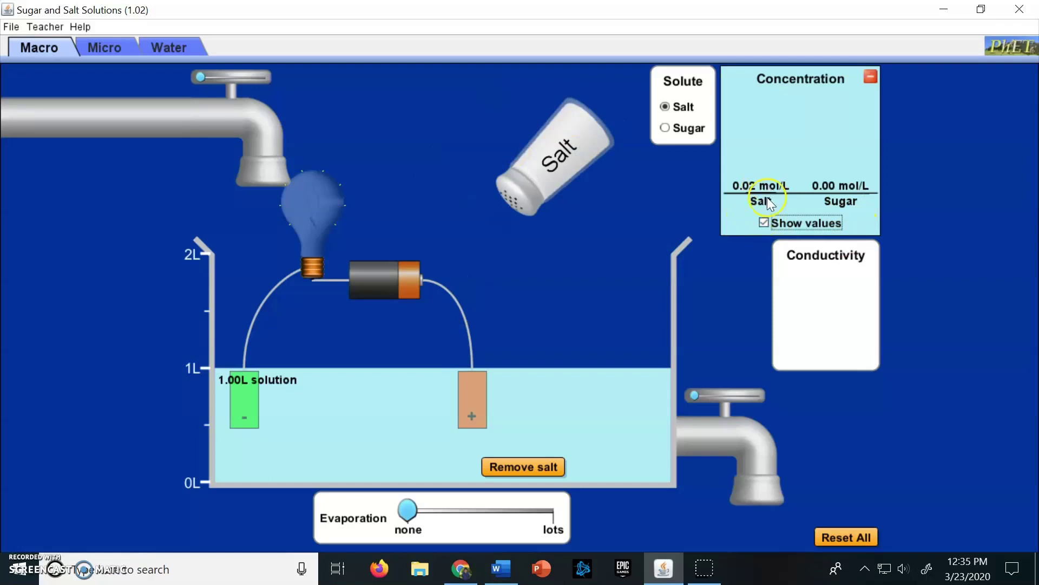
{"action": "mouse_move", "coordinate": [542, 158]}
{"action": "left_mouse_down"}
{"action": "mouse_move", "coordinate": [481, 159]}
{"action": "mouse_move", "coordinate": [491, 181]}
{"action": "mouse_move", "coordinate": [462, 205]}
{"action": "mouse_move", "coordinate": [494, 202]}
{"action": "mouse_move", "coordinate": [454, 188]}
{"action": "mouse_move", "coordinate": [518, 200]}
{"action": "mouse_move", "coordinate": [420, 206]}
{"action": "mouse_move", "coordinate": [486, 215]}
{"action": "mouse_move", "coordinate": [425, 235]}
{"action": "mouse_move", "coordinate": [471, 232]}
{"action": "mouse_move", "coordinate": [429, 245]}
{"action": "mouse_move", "coordinate": [477, 250]}
{"action": "mouse_move", "coordinate": [458, 269]}
{"action": "left_mouse_up"}
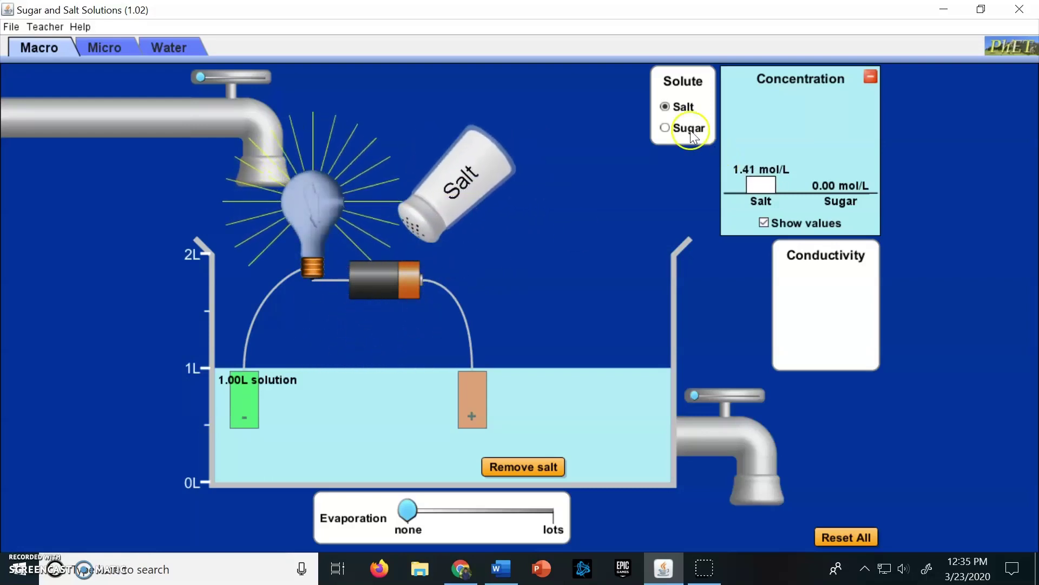
Remove all salt, switch the solute to sugar, and shake in sugar to 0.29 mol/L
{"action": "left_click", "coordinate": [535, 469]}
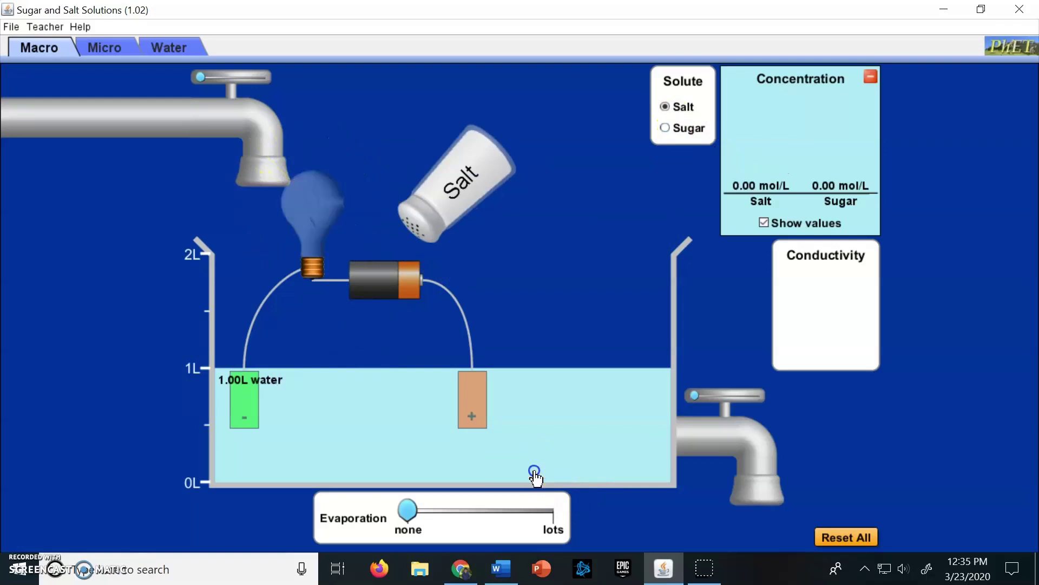
{"action": "left_click", "coordinate": [699, 135]}
{"action": "mouse_move", "coordinate": [429, 161]}
{"action": "left_mouse_down"}
{"action": "mouse_move", "coordinate": [484, 159]}
{"action": "mouse_move", "coordinate": [465, 186]}
{"action": "mouse_move", "coordinate": [508, 202]}
{"action": "mouse_move", "coordinate": [514, 215]}
{"action": "mouse_move", "coordinate": [495, 236]}
{"action": "mouse_move", "coordinate": [571, 253]}
{"action": "mouse_move", "coordinate": [523, 250]}
{"action": "mouse_move", "coordinate": [544, 252]}
{"action": "left_mouse_up"}
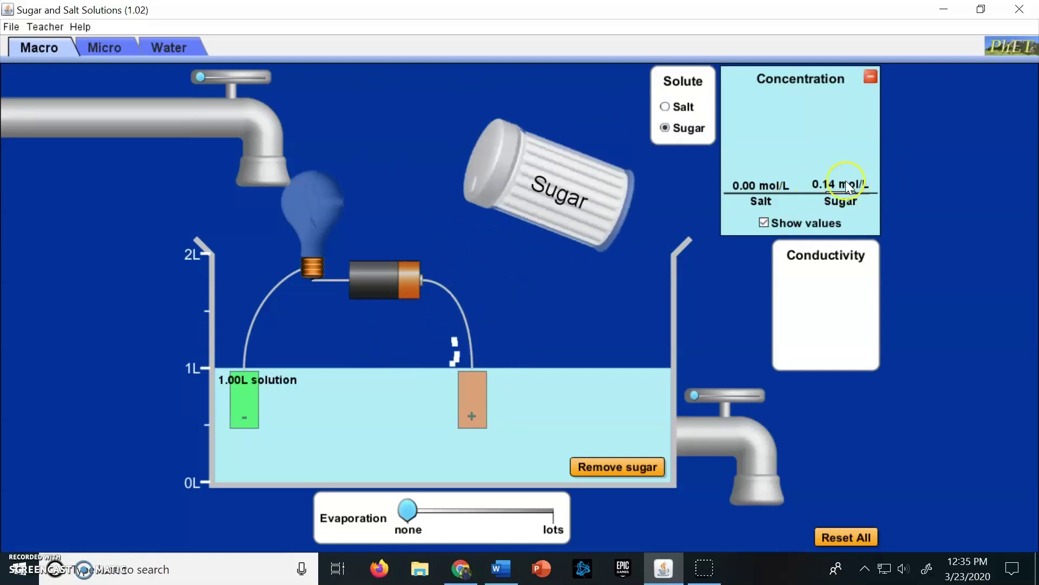
{"action": "mouse_move", "coordinate": [557, 204]}
{"action": "left_mouse_down"}
{"action": "mouse_move", "coordinate": [483, 216]}
{"action": "mouse_move", "coordinate": [552, 239]}
{"action": "mouse_move", "coordinate": [436, 228]}
{"action": "mouse_move", "coordinate": [524, 226]}
{"action": "mouse_move", "coordinate": [388, 231]}
{"action": "mouse_move", "coordinate": [512, 247]}
{"action": "mouse_move", "coordinate": [546, 237]}
{"action": "mouse_move", "coordinate": [529, 225]}
{"action": "mouse_move", "coordinate": [468, 229]}
{"action": "mouse_move", "coordinate": [606, 251]}
{"action": "left_mouse_up"}
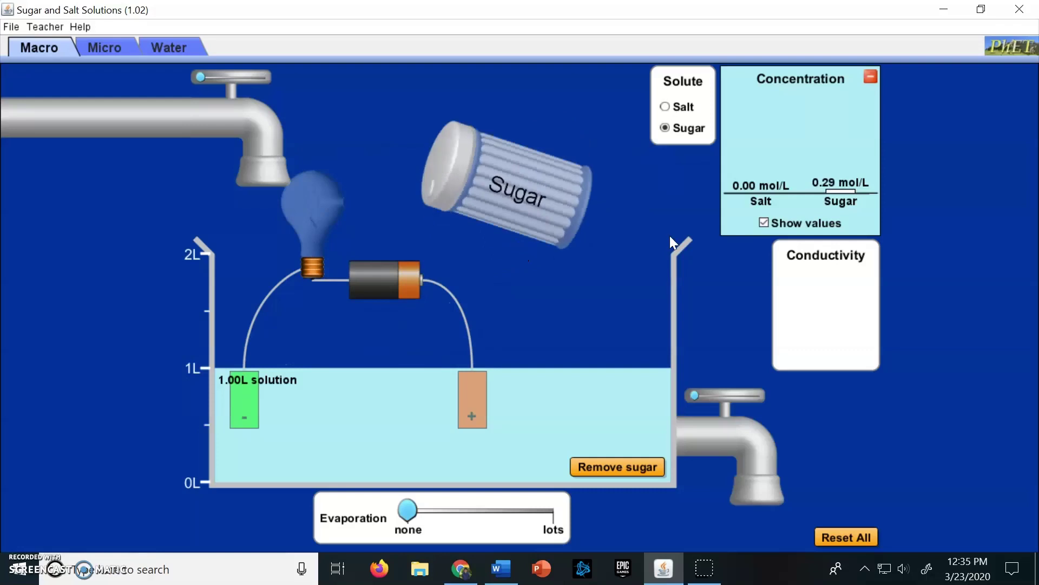
In the Micro view, shake in sodium chloride and let it dissolve into separate Na+ and Cl- ions
{"action": "left_click", "coordinate": [122, 53]}
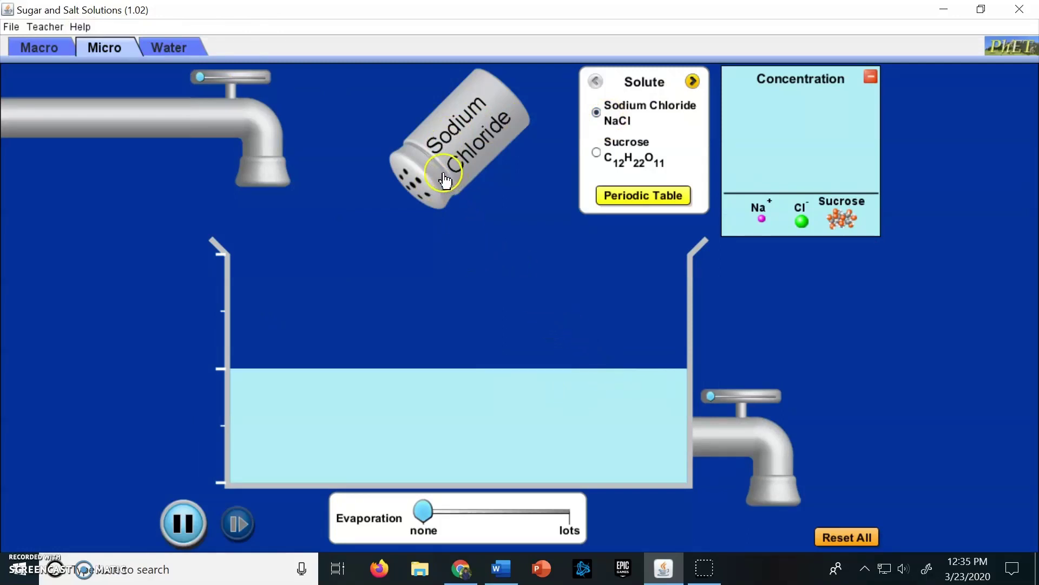
{"action": "mouse_move", "coordinate": [405, 176]}
{"action": "left_mouse_down"}
{"action": "mouse_move", "coordinate": [413, 193]}
{"action": "mouse_move", "coordinate": [464, 216]}
{"action": "left_mouse_up"}
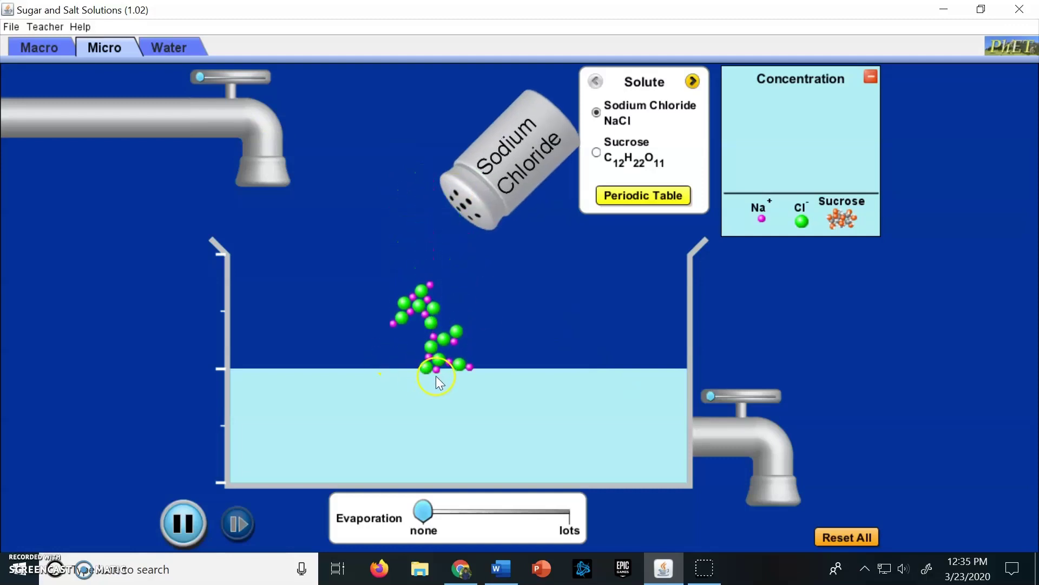
{"action": "left_click", "coordinate": [172, 523]}
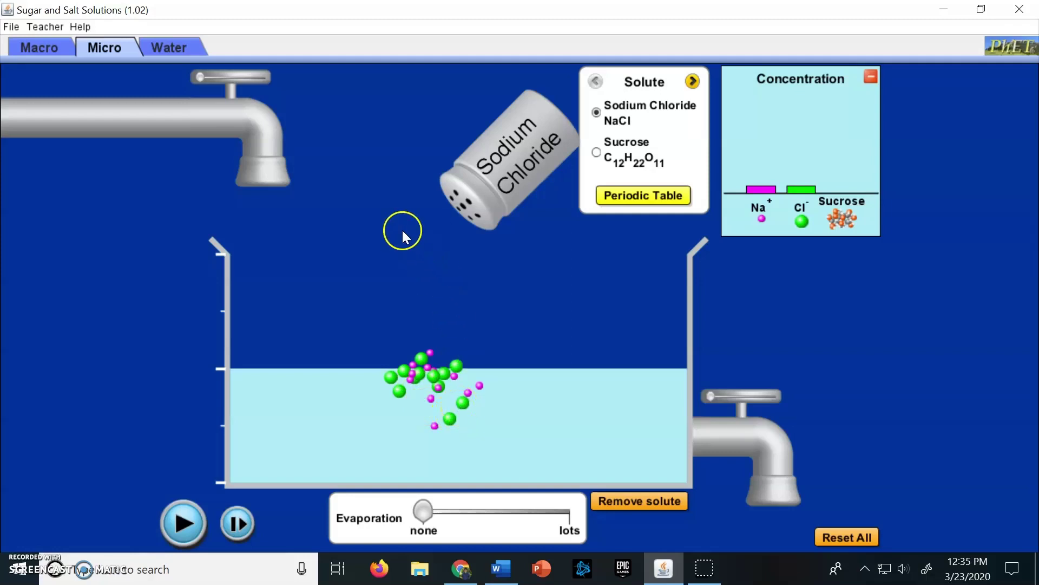
{"action": "left_click", "coordinate": [54, 47]}
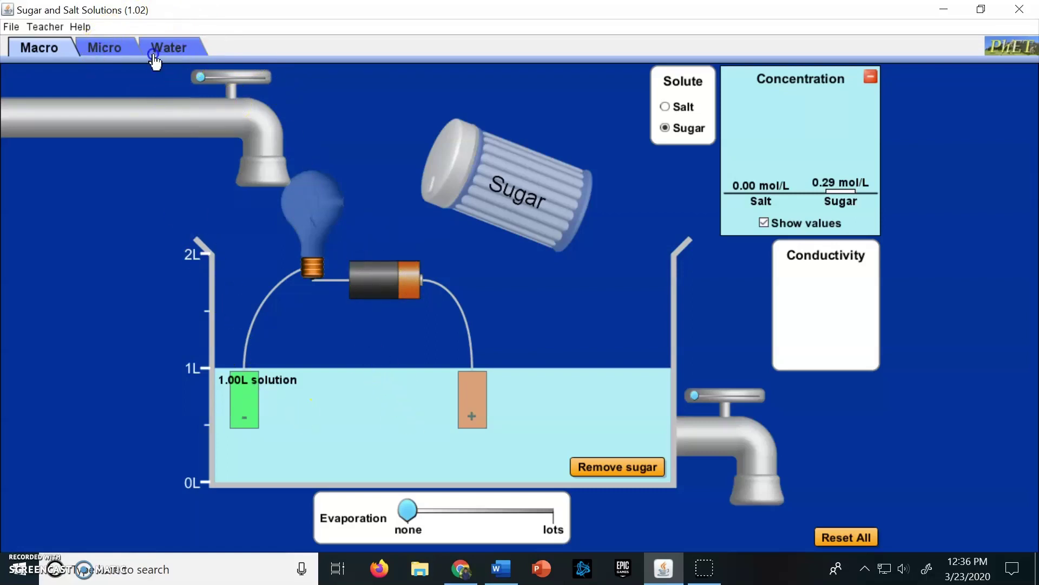
{"action": "left_click", "coordinate": [109, 47]}
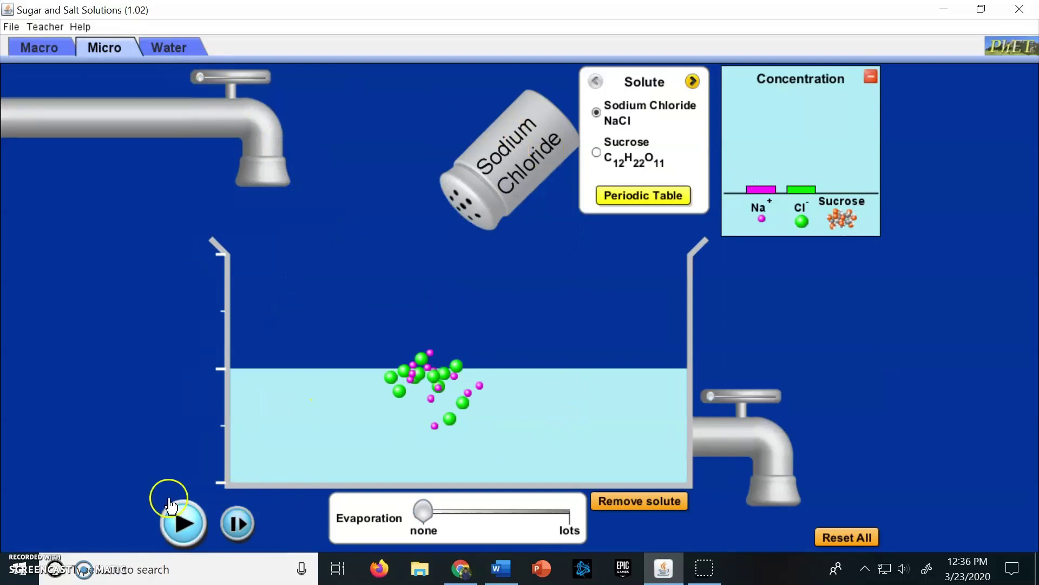
{"action": "left_click", "coordinate": [182, 523]}
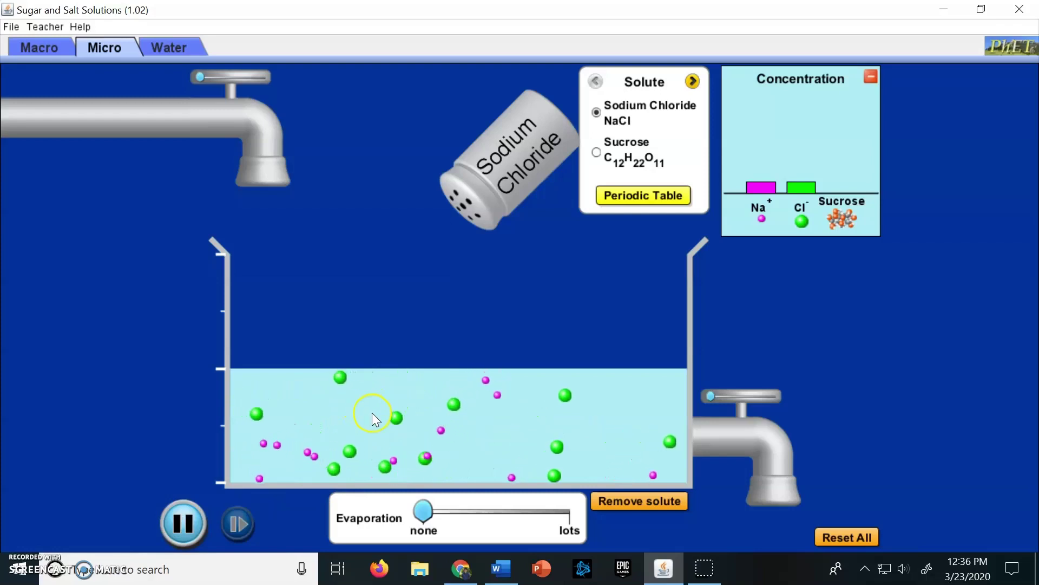
Clear the dissolved salt, then shake sucrose into the Micro beaker and let it dissolve
{"action": "left_click", "coordinate": [655, 513]}
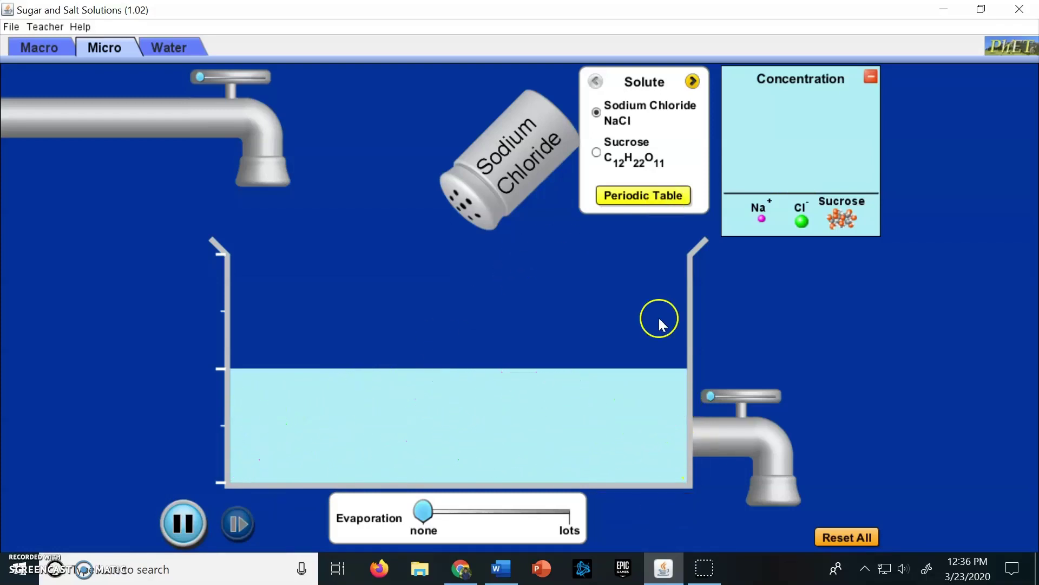
{"action": "left_click", "coordinate": [626, 151]}
{"action": "mouse_move", "coordinate": [533, 149]}
{"action": "left_mouse_down"}
{"action": "mouse_move", "coordinate": [528, 170]}
{"action": "mouse_move", "coordinate": [544, 169]}
{"action": "left_mouse_up"}
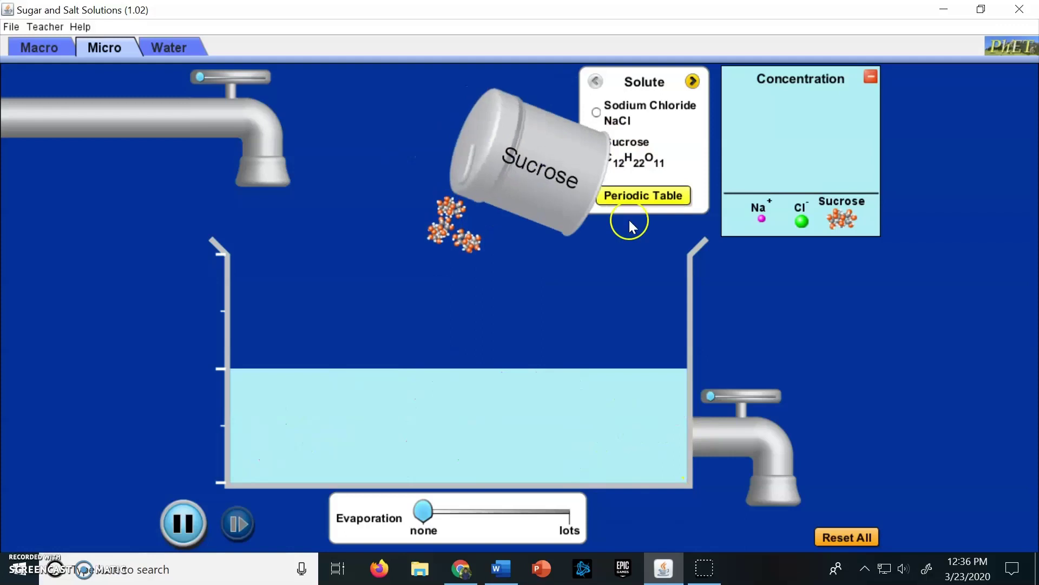
{"action": "left_click", "coordinate": [182, 522]}
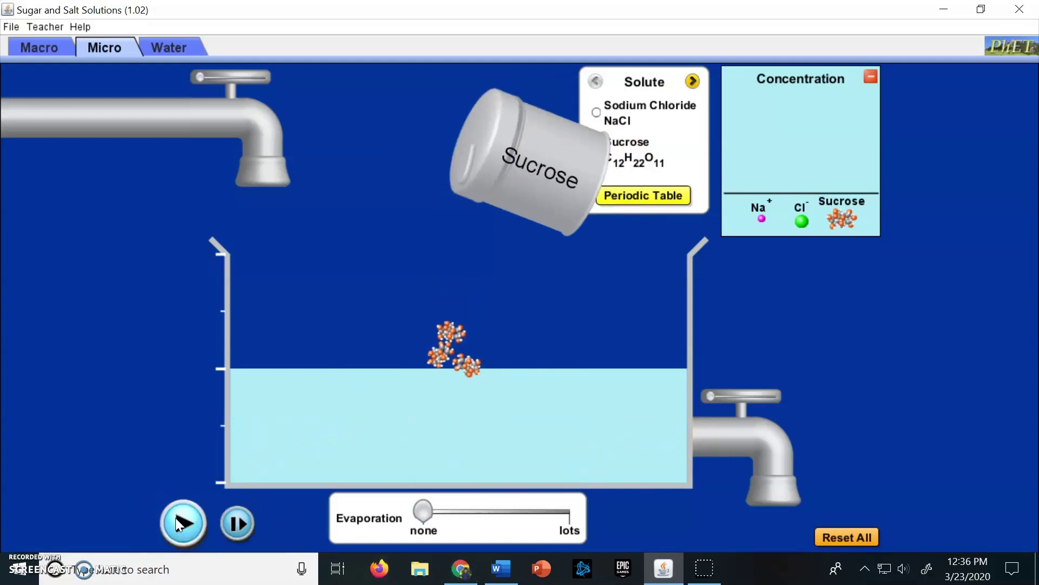
{"action": "left_click_drag", "start_coordinate": [532, 149], "coordinate": [464, 145]}
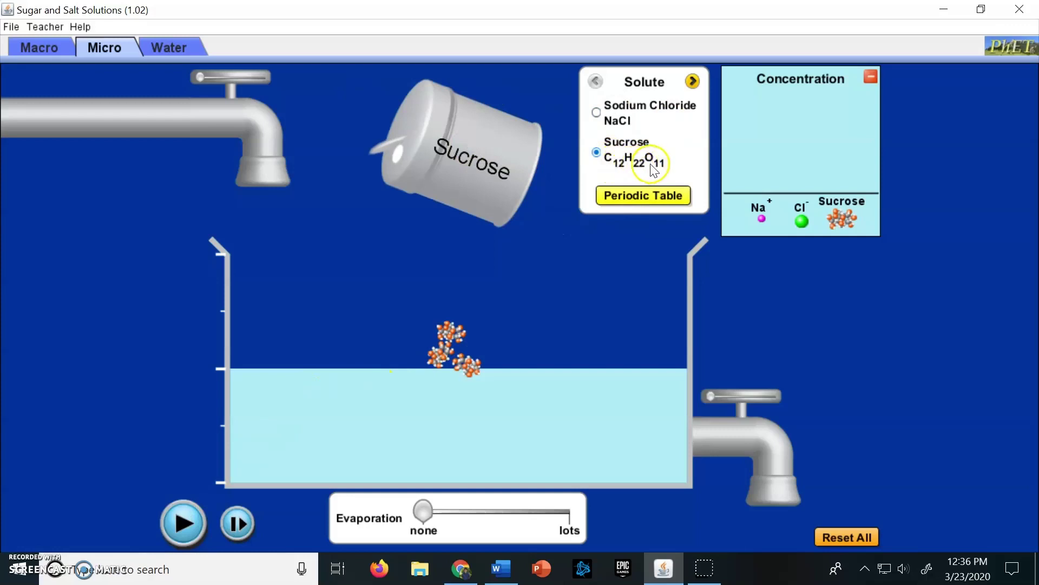
{"action": "left_click", "coordinate": [165, 521]}
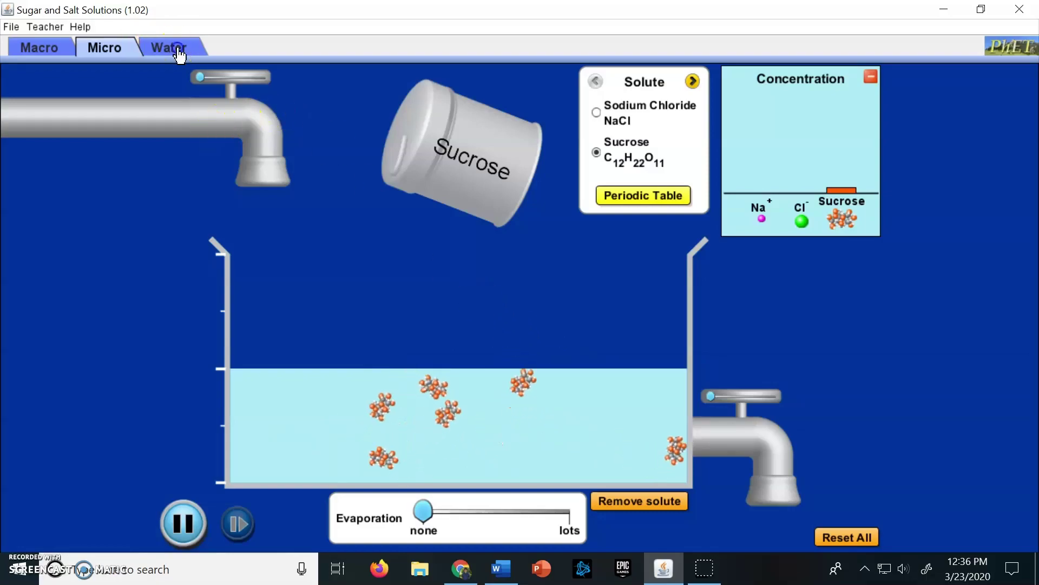
{"action": "left_click", "coordinate": [145, 47]}
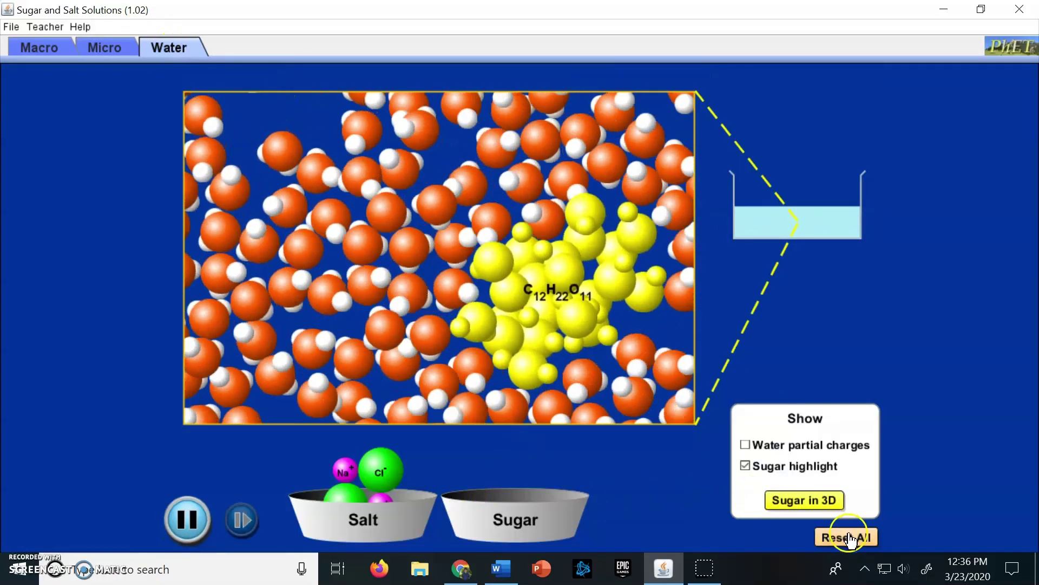
Reset the Water view, add salt ions to the water, and pause to study them
{"action": "left_click", "coordinate": [846, 536]}
{"action": "left_click_drag", "start_coordinate": [343, 467], "coordinate": [395, 300]}
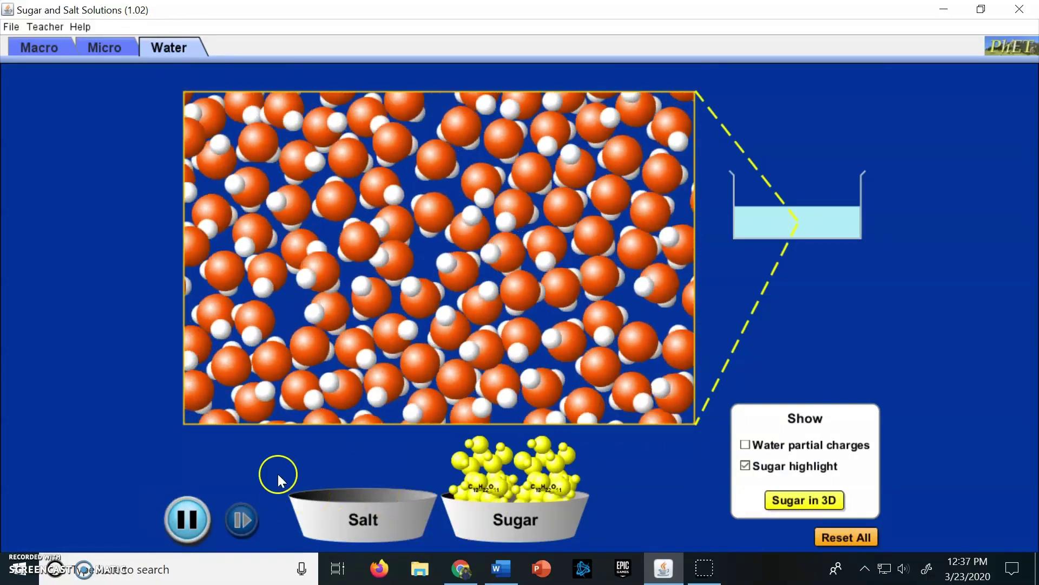
{"action": "left_click", "coordinate": [824, 537]}
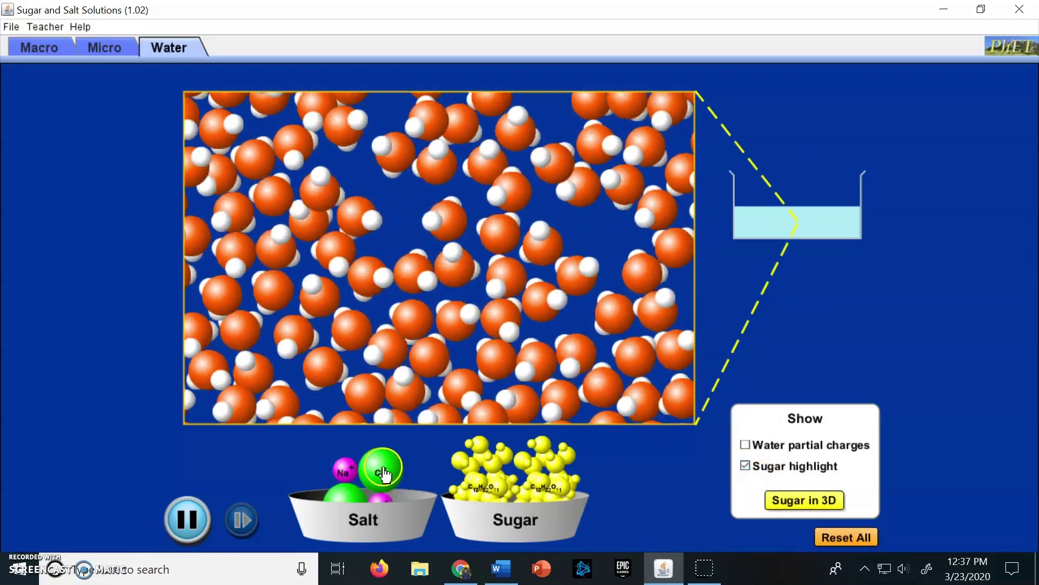
{"action": "left_click_drag", "start_coordinate": [383, 464], "coordinate": [432, 248]}
{"action": "left_click", "coordinate": [291, 490]}
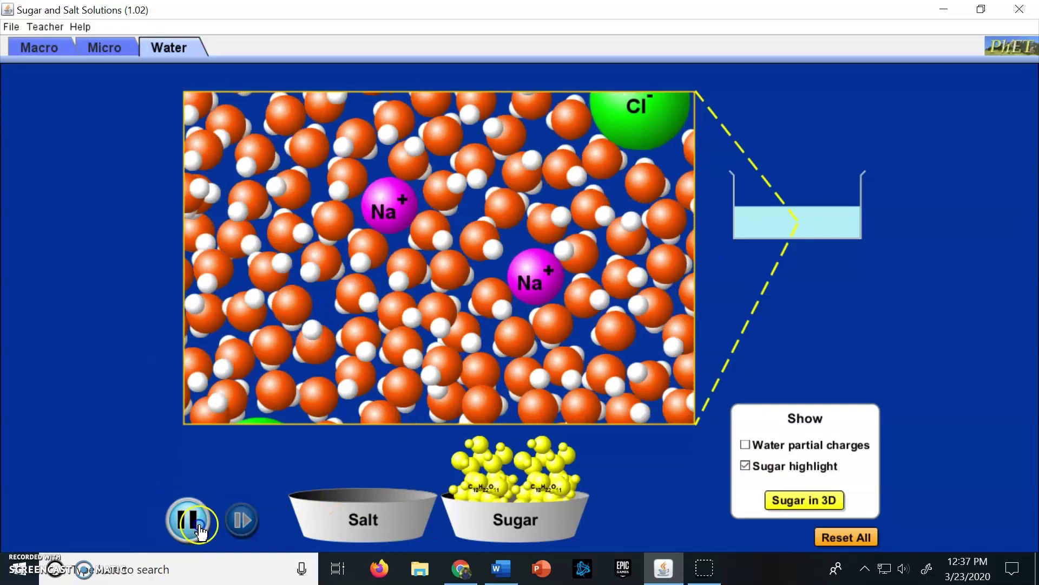
{"action": "left_click", "coordinate": [188, 520]}
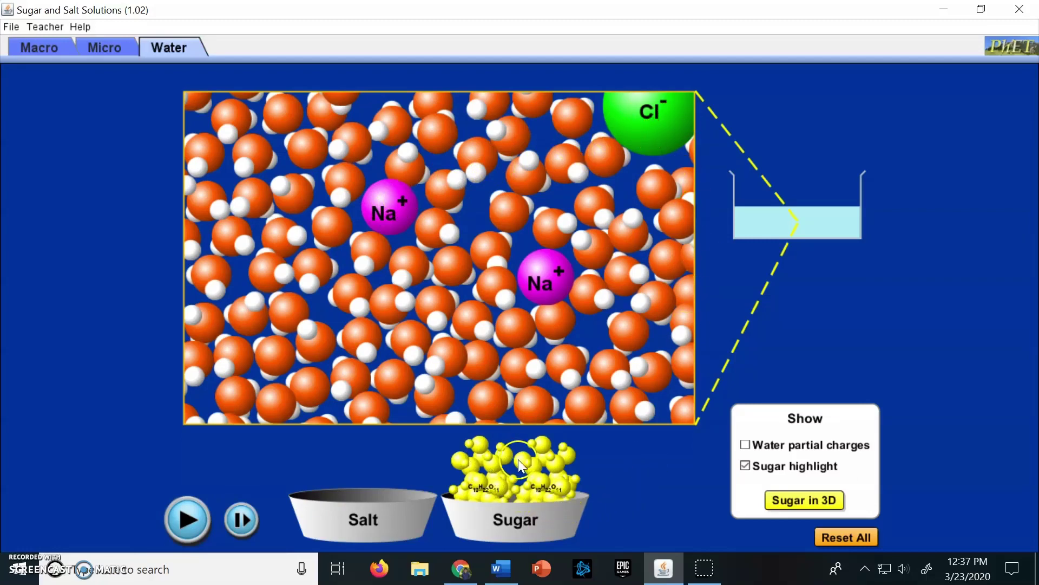
Reset again, add two sugar molecules to the water, and pause with them spread out
{"action": "left_click", "coordinate": [842, 536]}
{"action": "left_click_drag", "start_coordinate": [579, 482], "coordinate": [452, 256]}
{"action": "left_click", "coordinate": [191, 515]}
{"action": "left_click", "coordinate": [187, 517]}
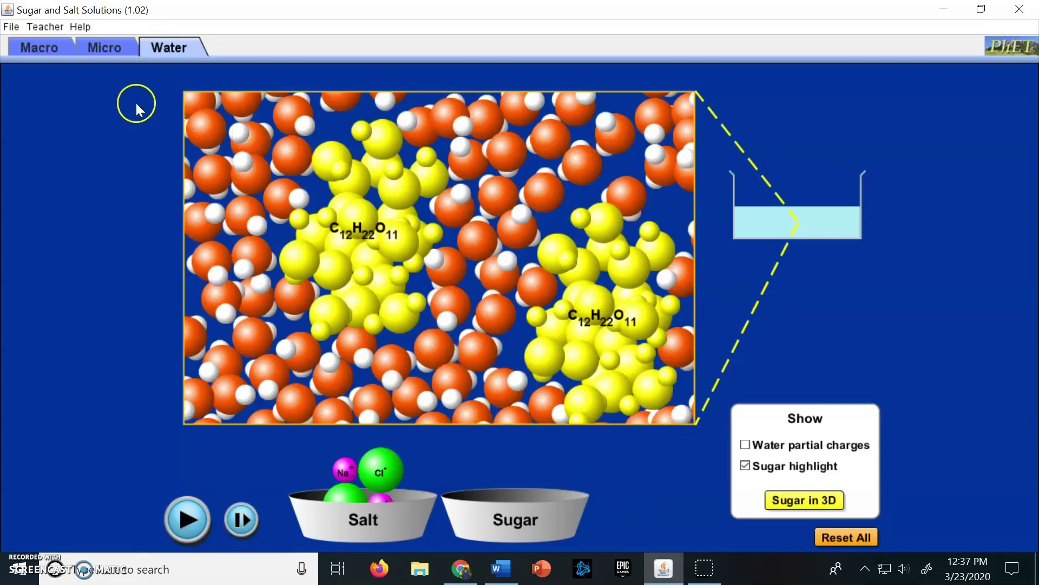
Return the simulation to Macro and bring the Salt & Sugar Solutions worksheet forward in Word
{"action": "left_click", "coordinate": [44, 47]}
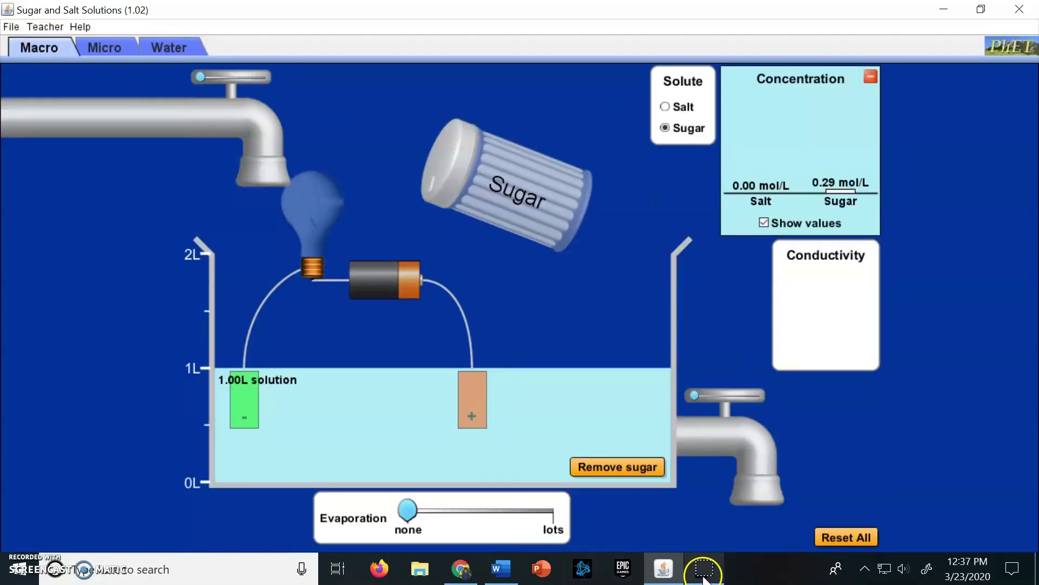
{"action": "left_click", "coordinate": [499, 569]}
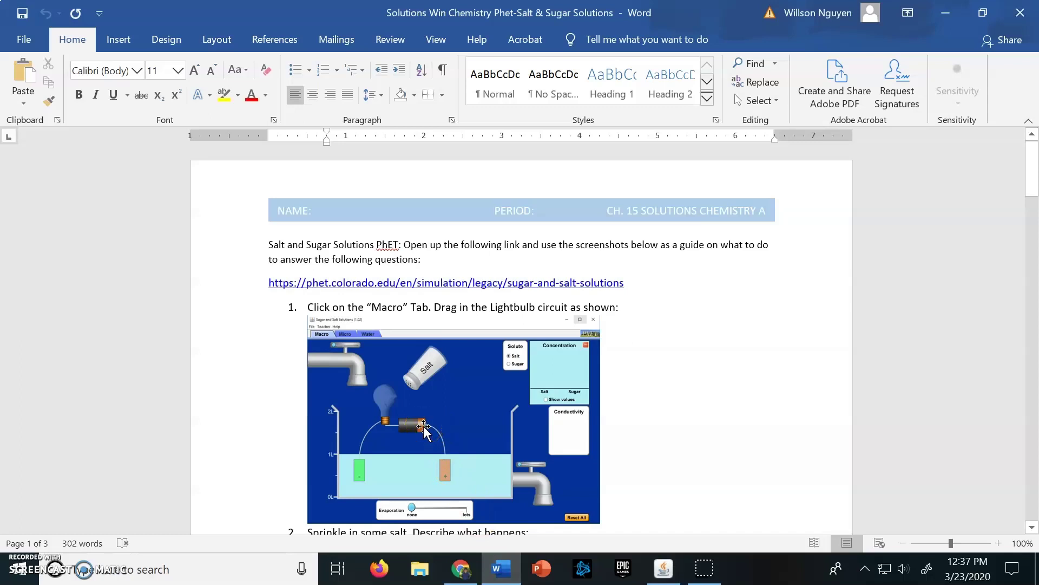
{"action": "left_click", "coordinate": [527, 428]}
Review items 1–4 and the NaCl versus Sucrose observations box, down to question 5
{"action": "scroll", "coordinate": [499, 245], "scroll_direction": "down", "scroll_amount": 8}
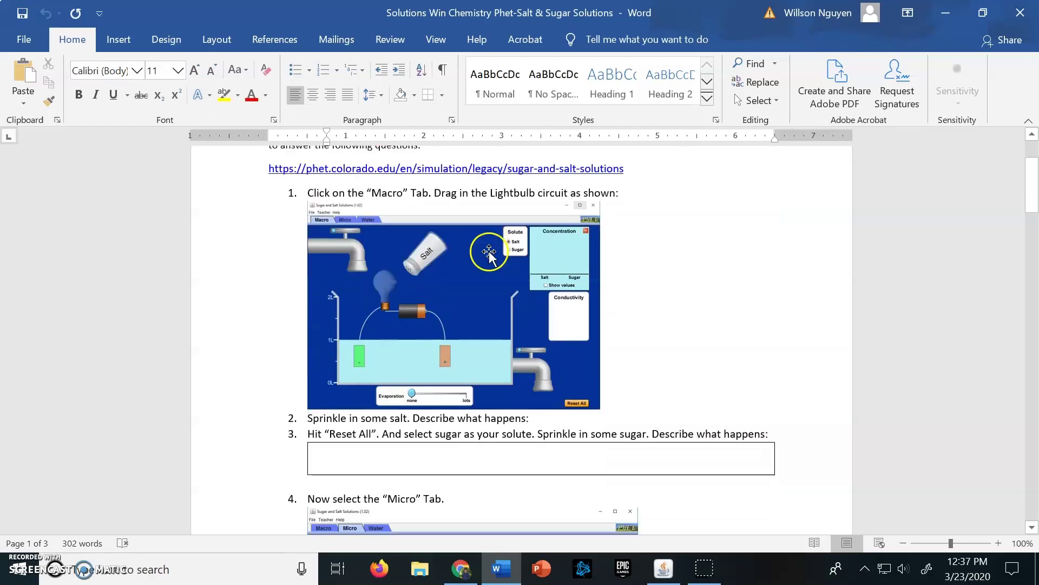
{"action": "left_click", "coordinate": [507, 301]}
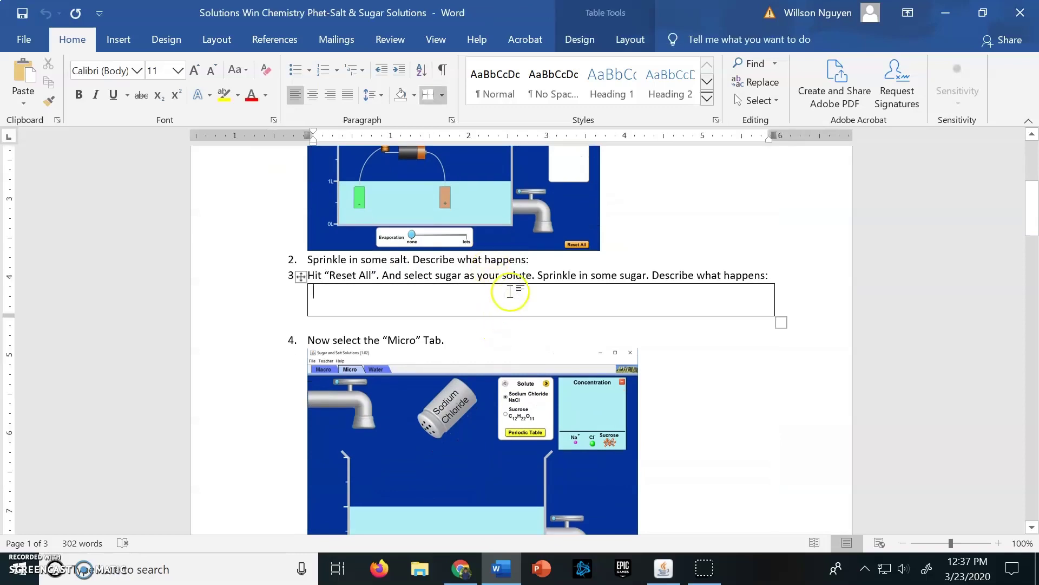
{"action": "scroll", "coordinate": [510, 291], "scroll_direction": "up", "scroll_amount": 3}
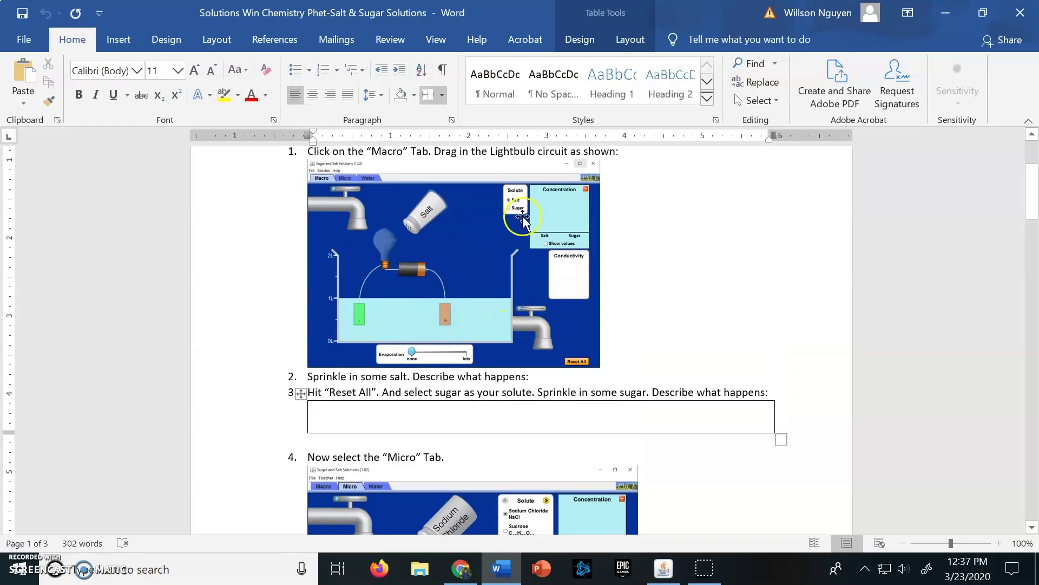
{"action": "scroll", "coordinate": [568, 389], "scroll_direction": "down", "scroll_amount": 3}
{"action": "scroll", "coordinate": [568, 389], "scroll_direction": "down", "scroll_amount": 10}
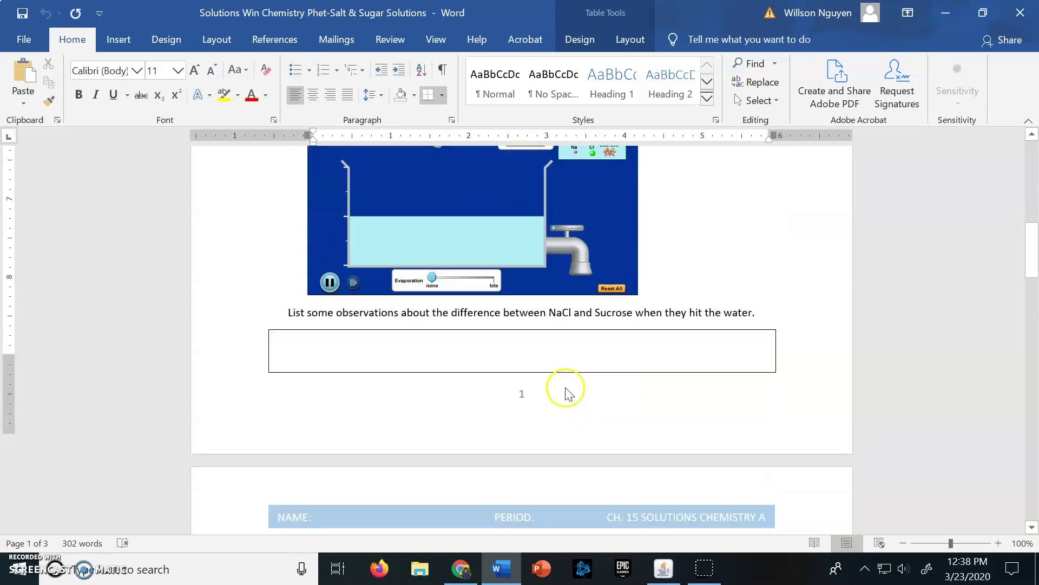
{"action": "scroll", "coordinate": [555, 398], "scroll_direction": "down", "scroll_amount": 7}
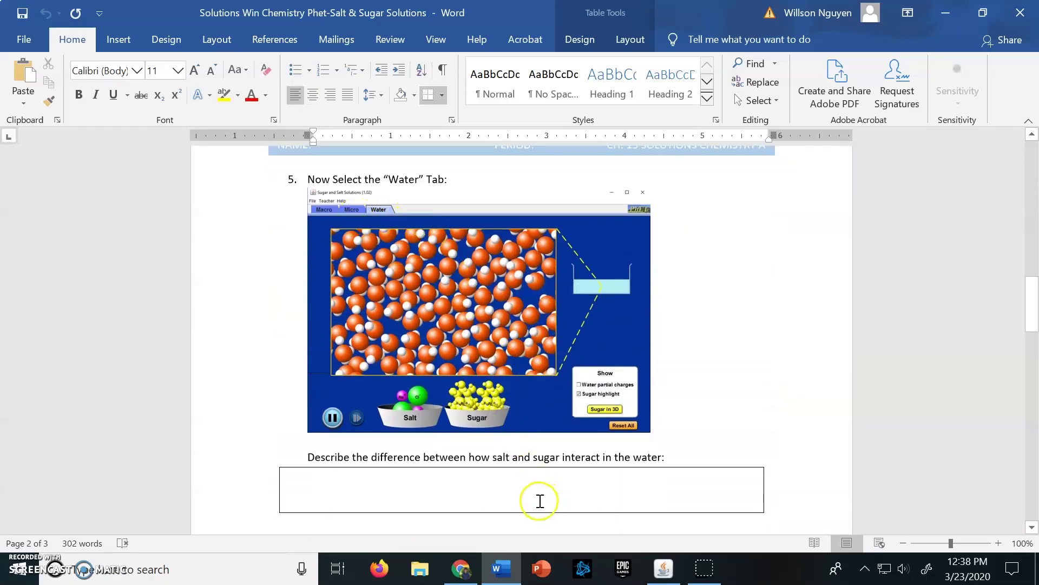
Scroll to page 2 and highlight the four vocabulary terms
{"action": "scroll", "coordinate": [529, 480], "scroll_direction": "down", "scroll_amount": 3}
{"action": "scroll", "coordinate": [529, 481], "scroll_direction": "down", "scroll_amount": 4}
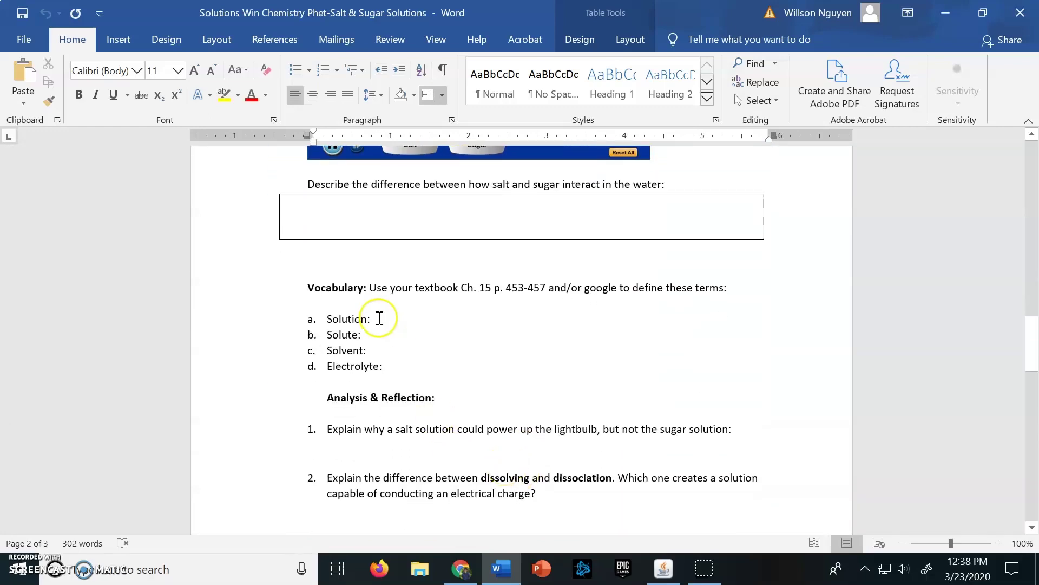
{"action": "left_click_drag", "start_coordinate": [382, 317], "coordinate": [453, 376]}
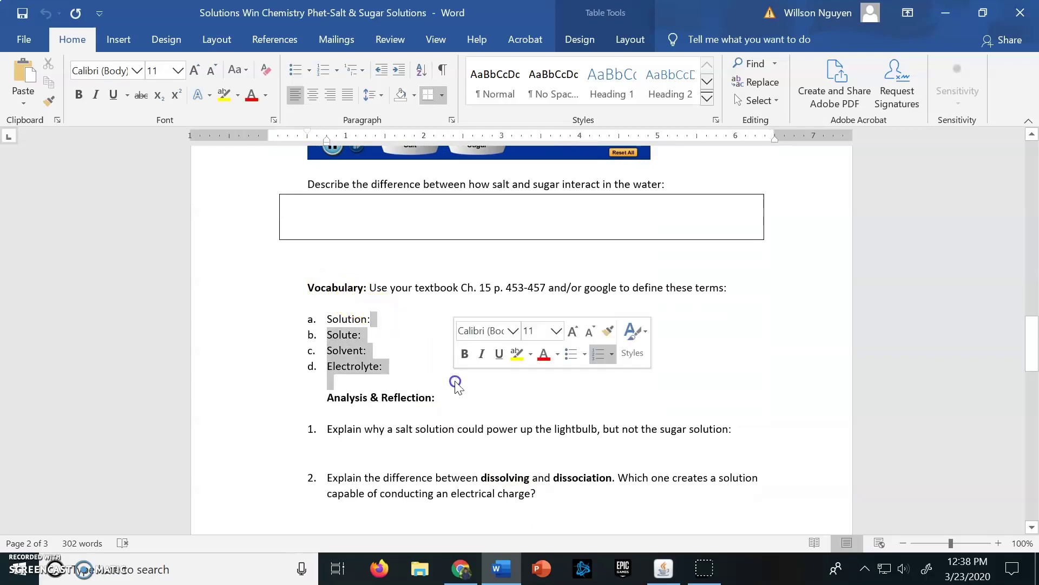
{"action": "left_click", "coordinate": [470, 386]}
Highlight the first Analysis & Reflection questions
{"action": "scroll", "coordinate": [470, 385], "scroll_direction": "down", "scroll_amount": 2}
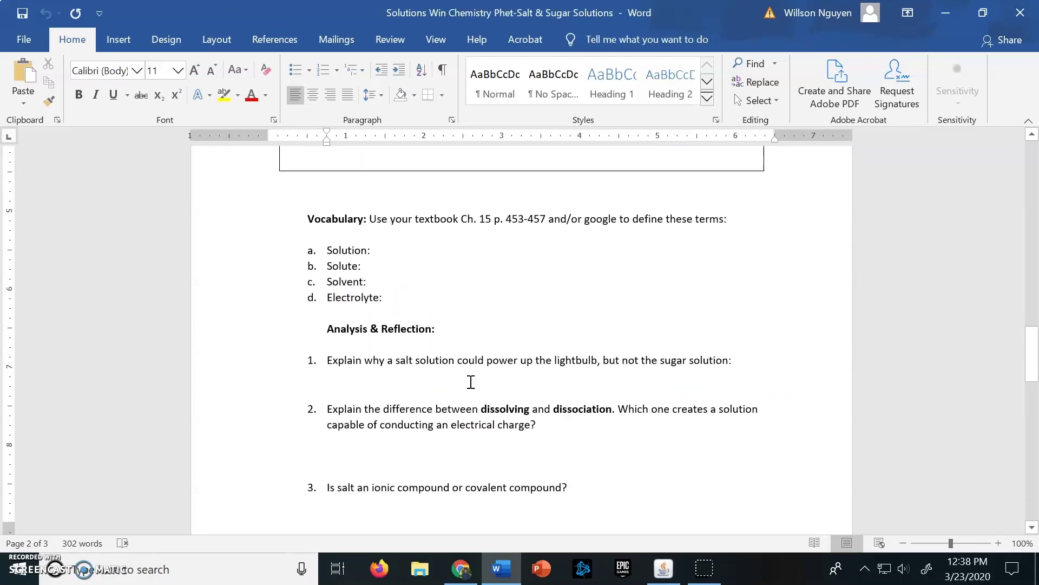
{"action": "left_click", "coordinate": [379, 319]}
{"action": "left_click_drag", "start_coordinate": [379, 319], "coordinate": [436, 412]}
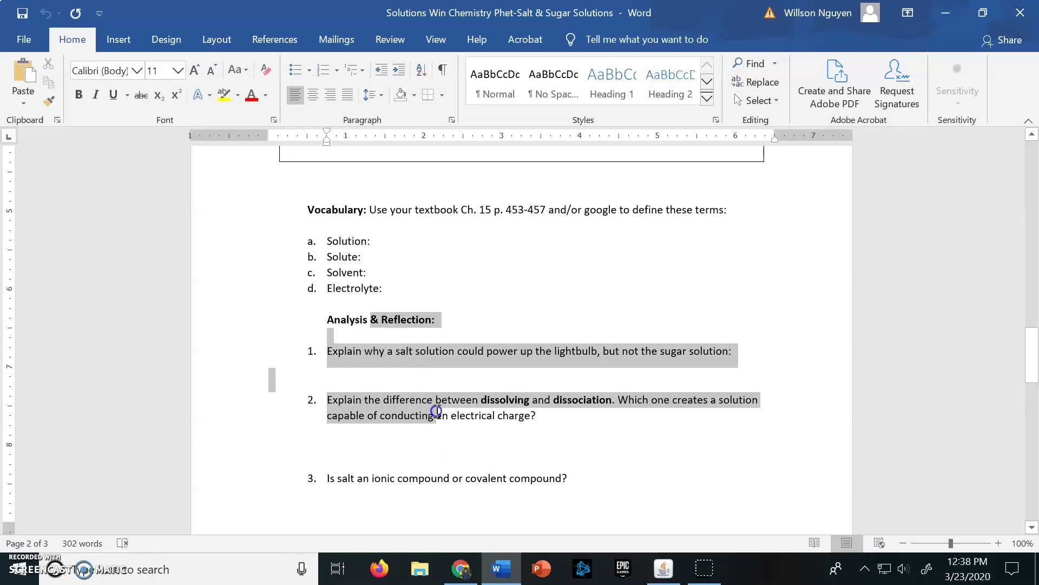